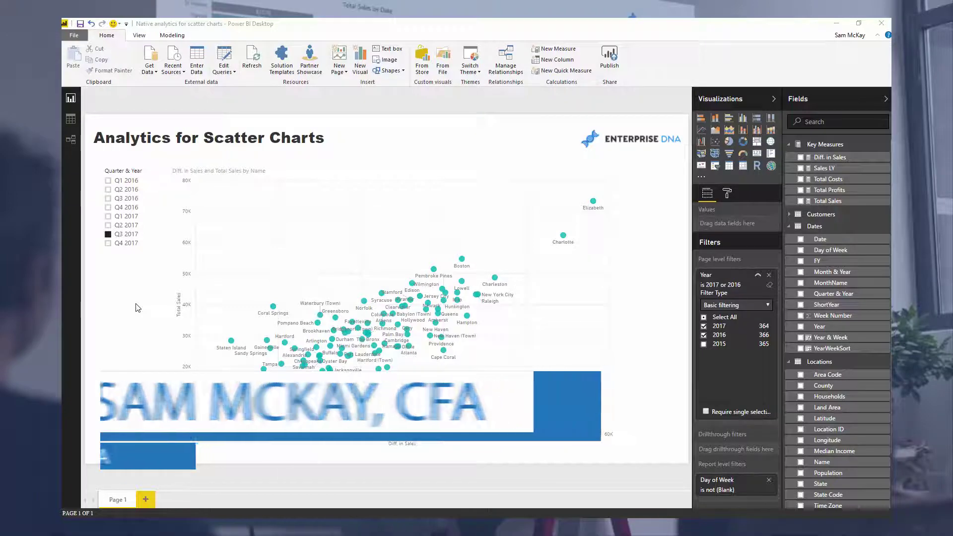
Nudge the Quarter & Year slicer slightly up and away from the page edge
left_click(330, 168)
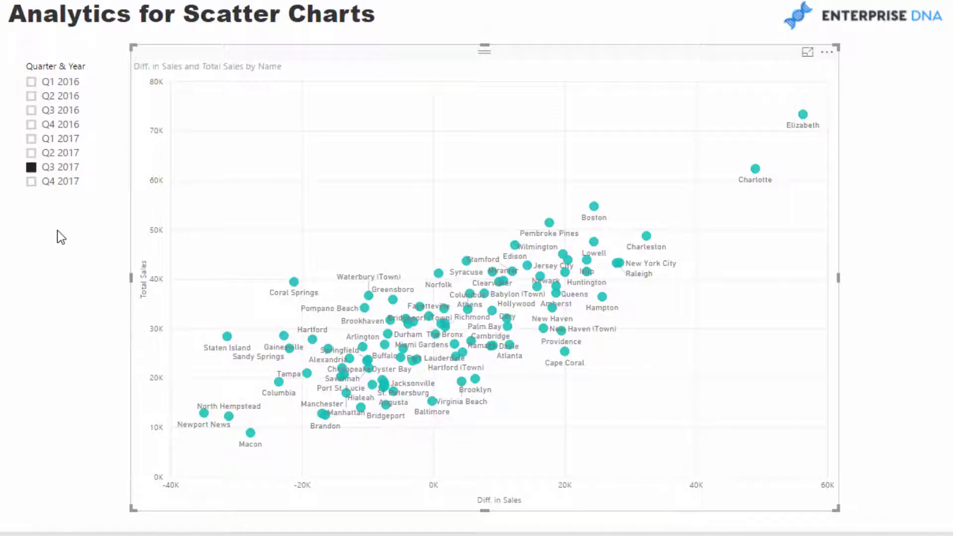
left_click(34, 48)
left_click_drag(40, 47, 48, 46)
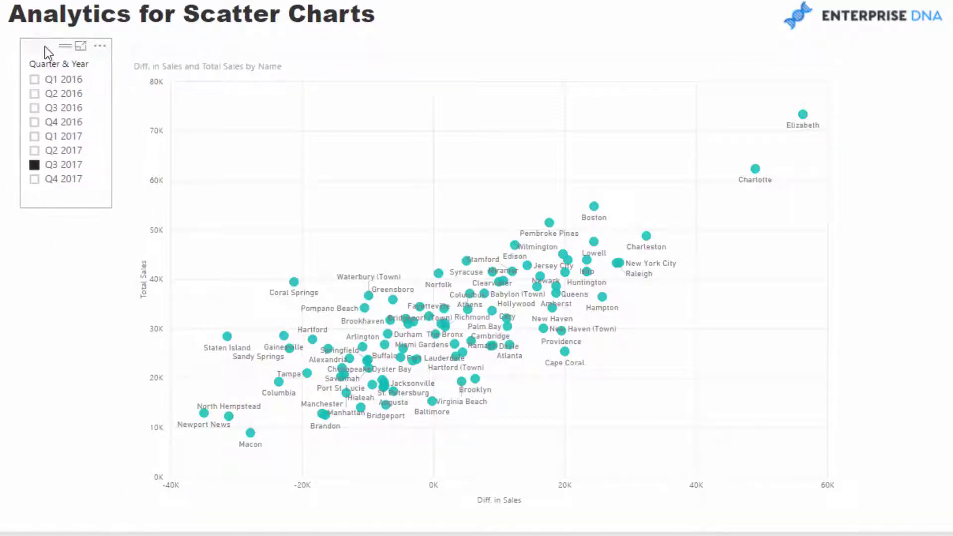
Switch the Quarter & Year filter between Q4 2016 and Q3 2017, ending on Q1 2017, to compare the scatter distributions
left_click(35, 137)
left_click(34, 122)
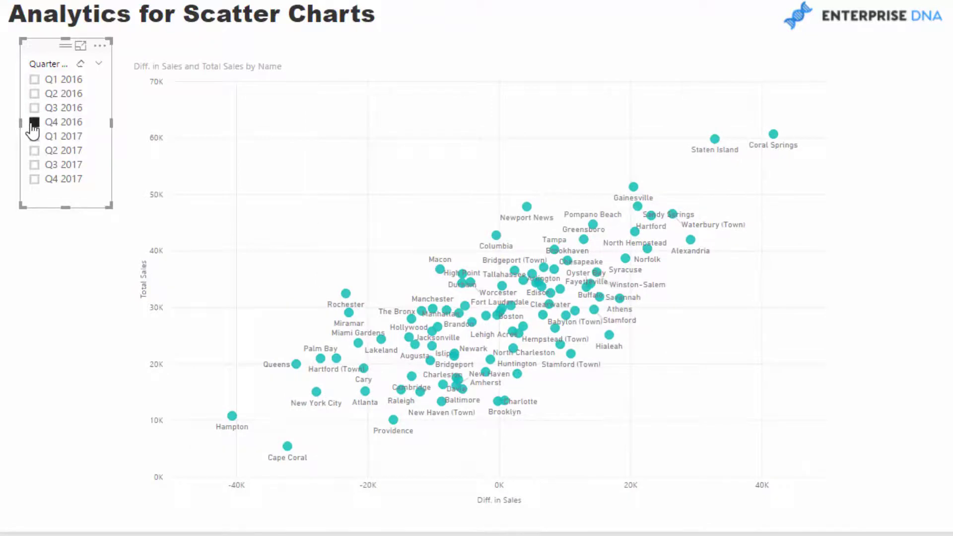
left_click(35, 137)
left_click(35, 151)
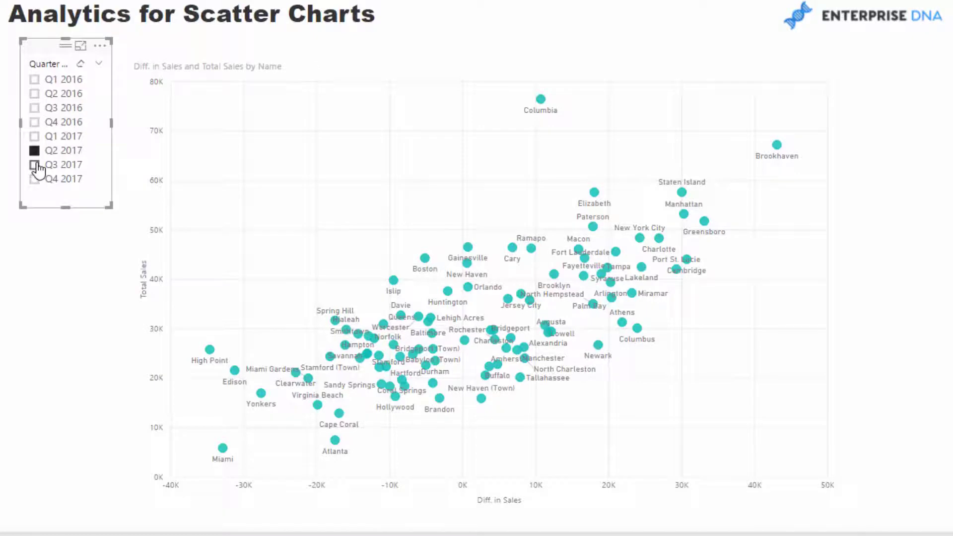
left_click(36, 166)
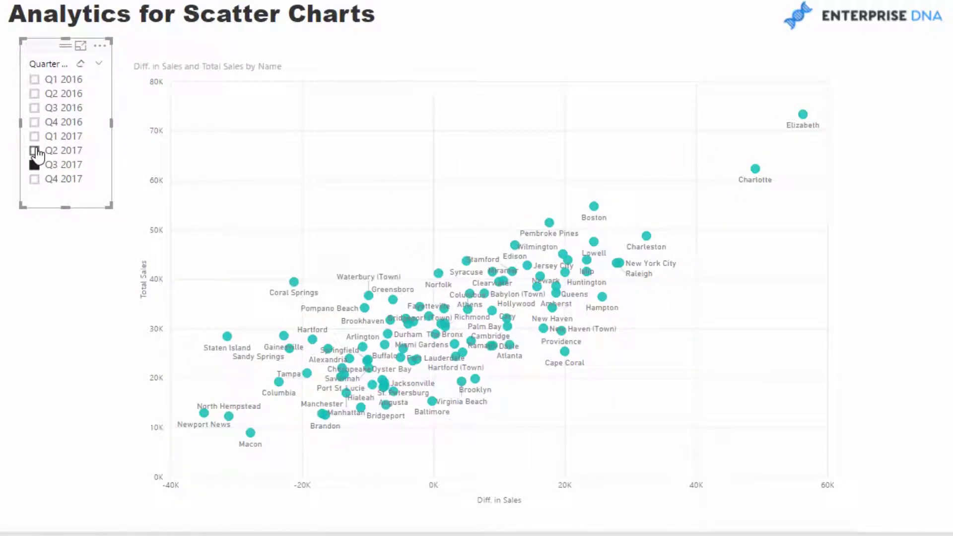
left_click(34, 151)
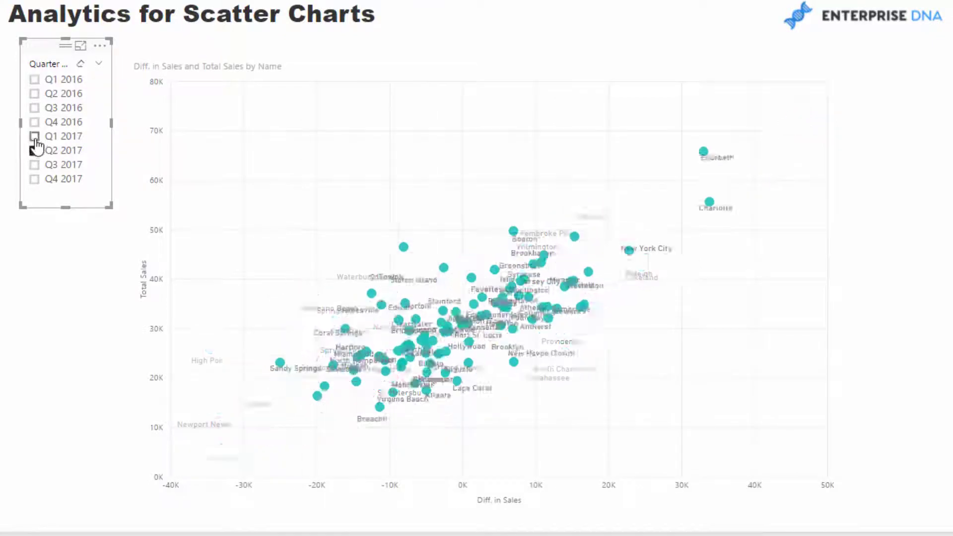
left_click(34, 136)
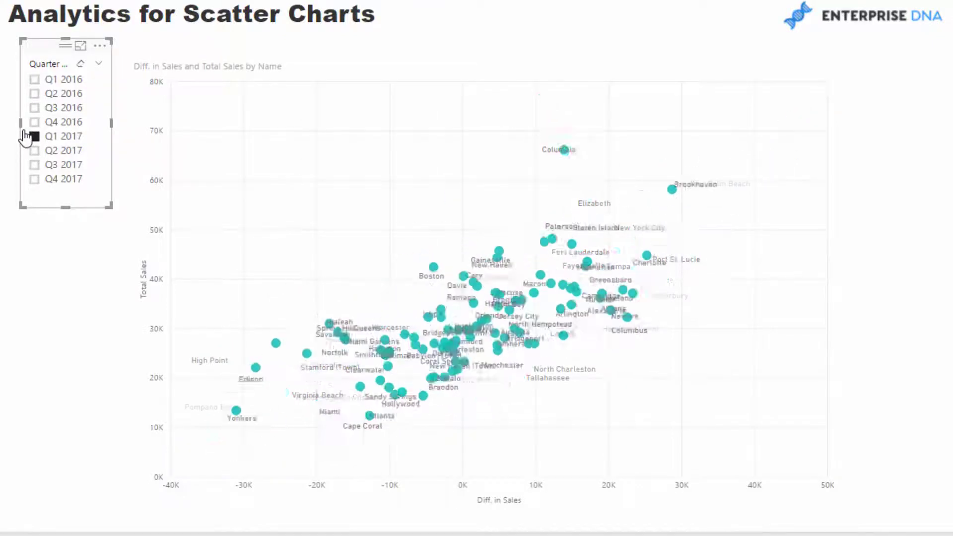
Add a trend line to the Diff. in Sales and Total Sales scatter chart
left_click(456, 53)
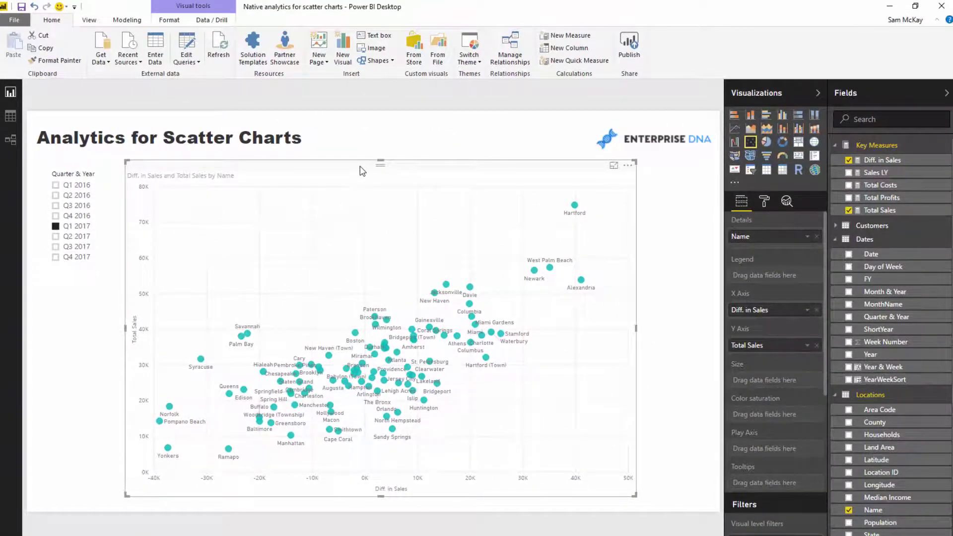
left_click_drag(432, 168, 439, 166)
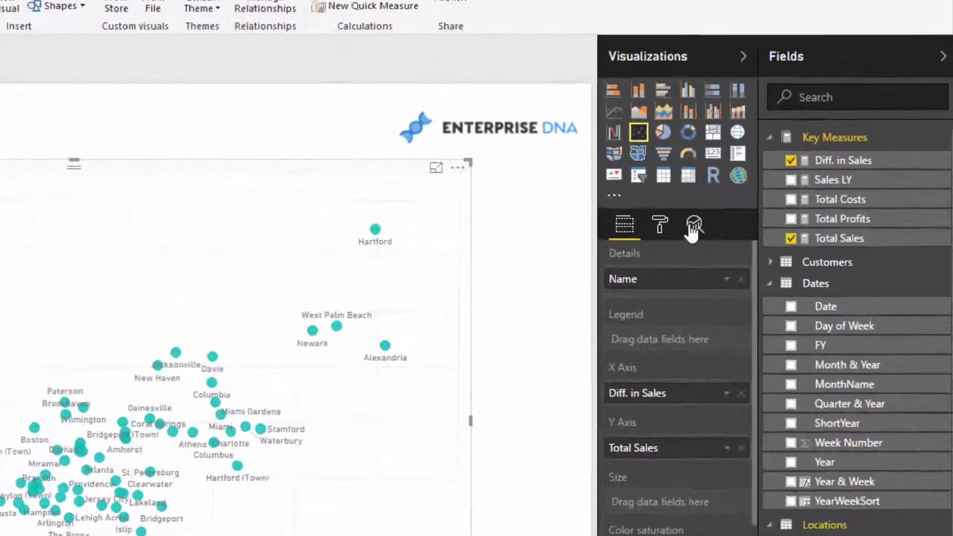
left_click(693, 231)
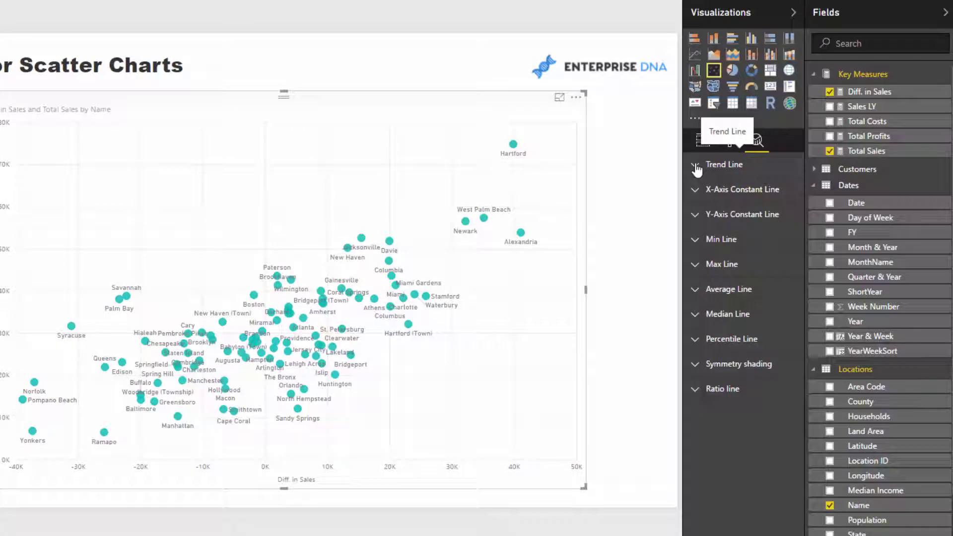
left_click(697, 167)
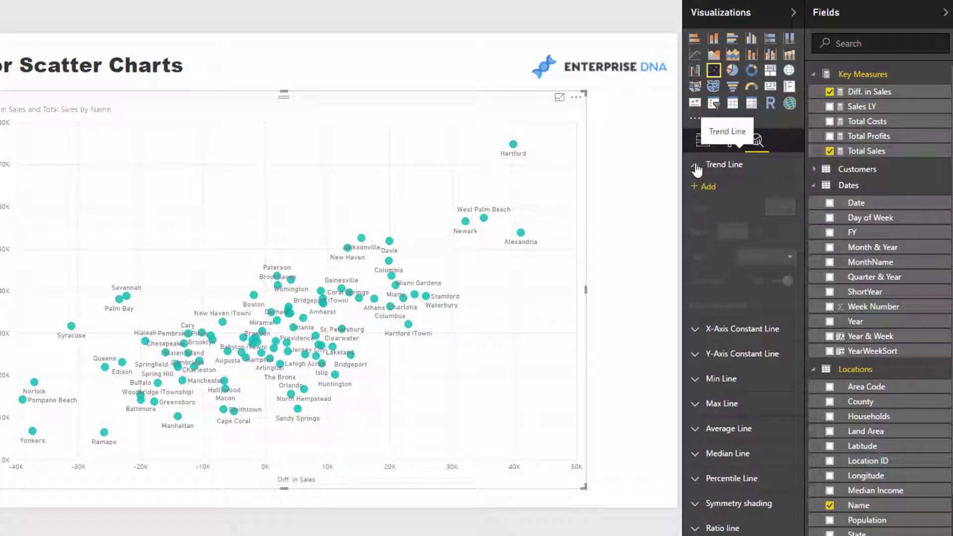
left_click(711, 187)
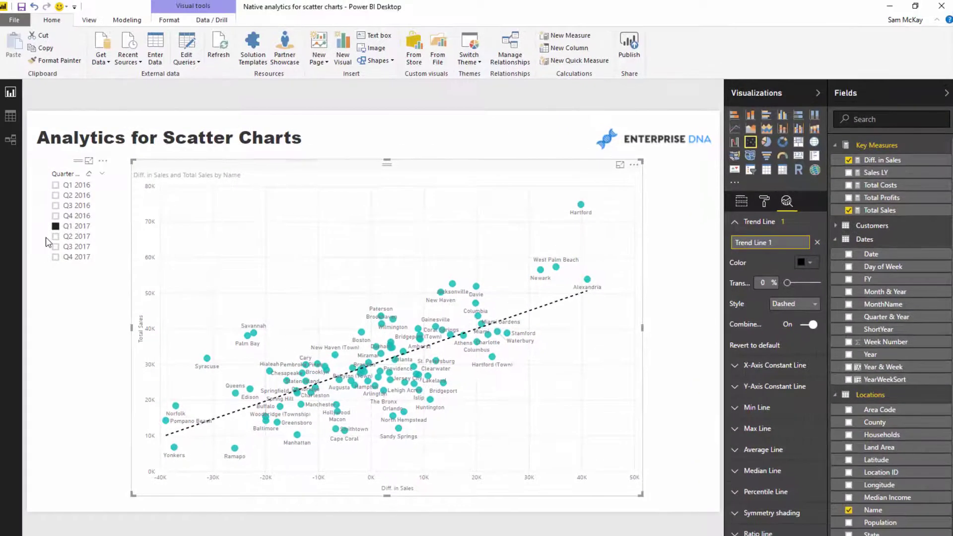
Filter by Q2, Q3, Q1 and again Q2 2017 to examine how the trend line changes per quarter
left_click(56, 236)
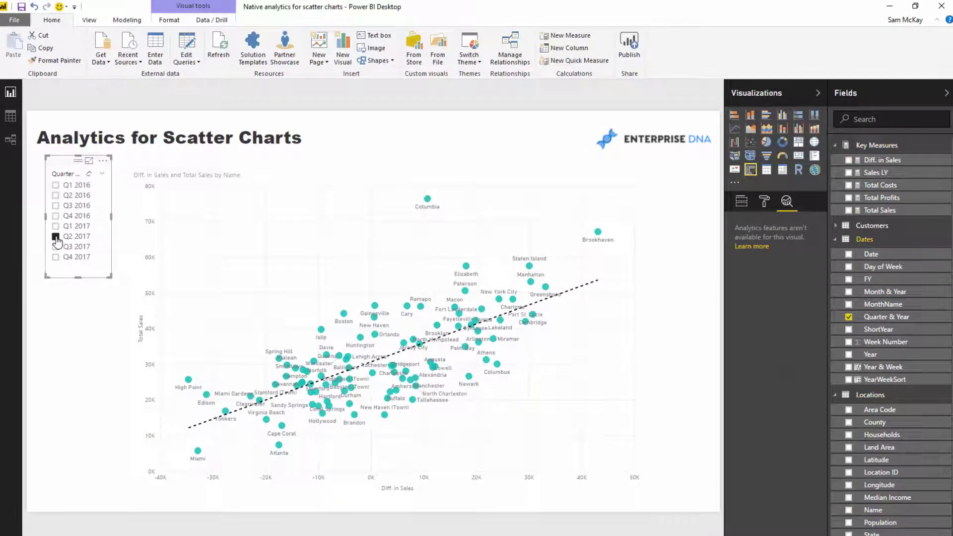
left_click(56, 246)
left_click(56, 226)
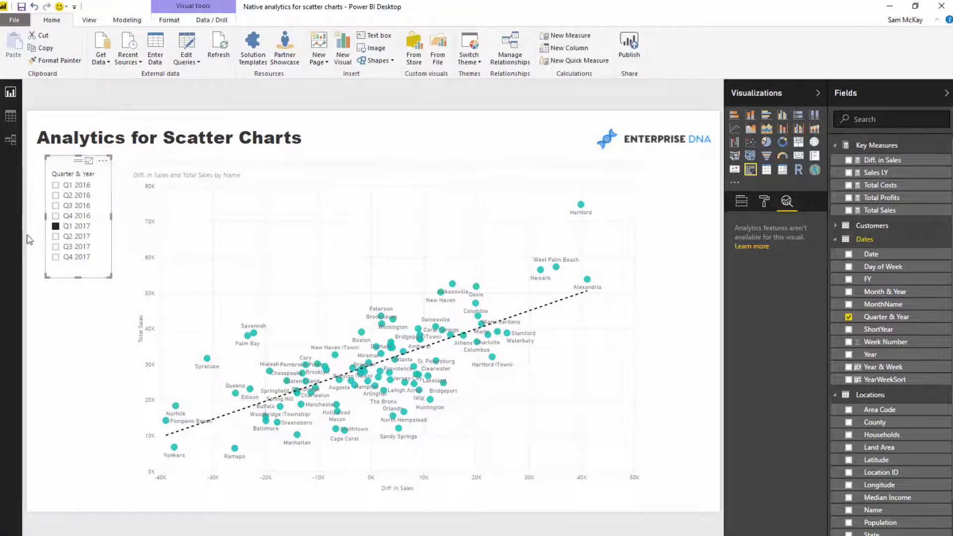
left_click(56, 236)
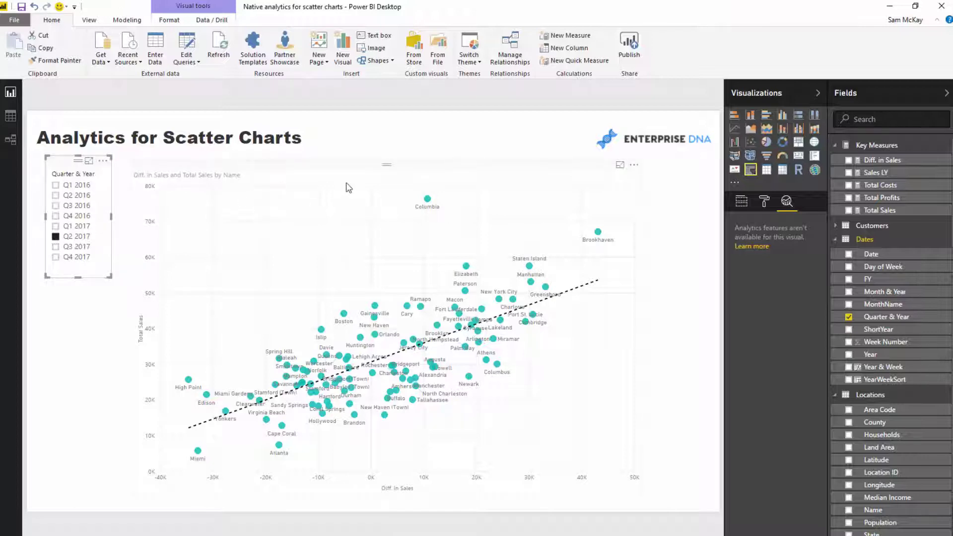
Remove the trend line from the scatter chart and collapse its settings
left_click(417, 202)
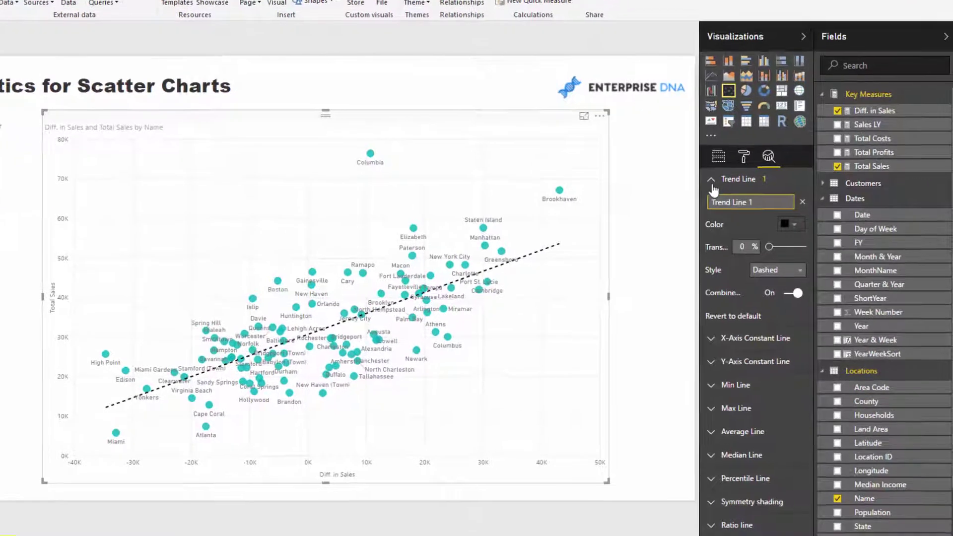
left_click(737, 222)
left_click(717, 162)
left_click(793, 189)
left_click(714, 164)
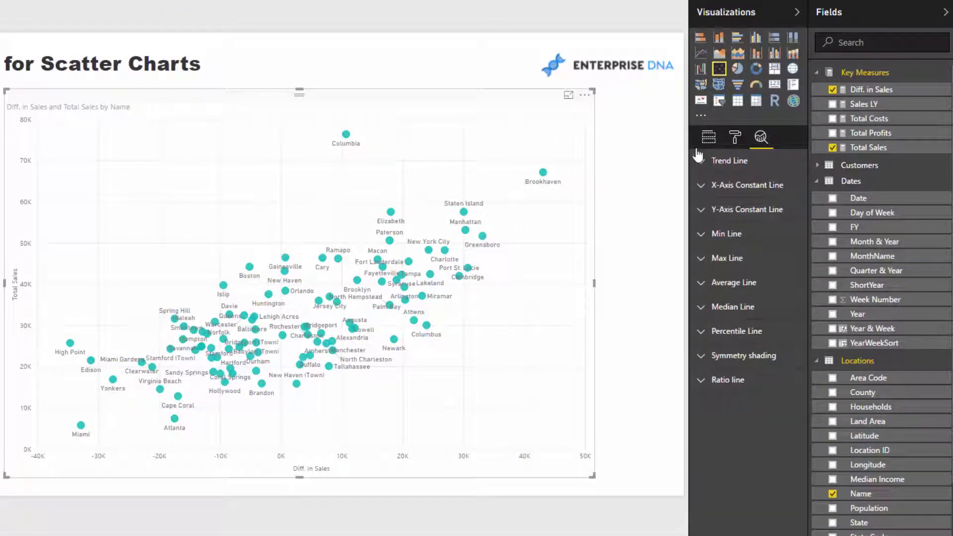
Add an X-axis constant line at value 0 to the scatter chart
left_click(703, 188)
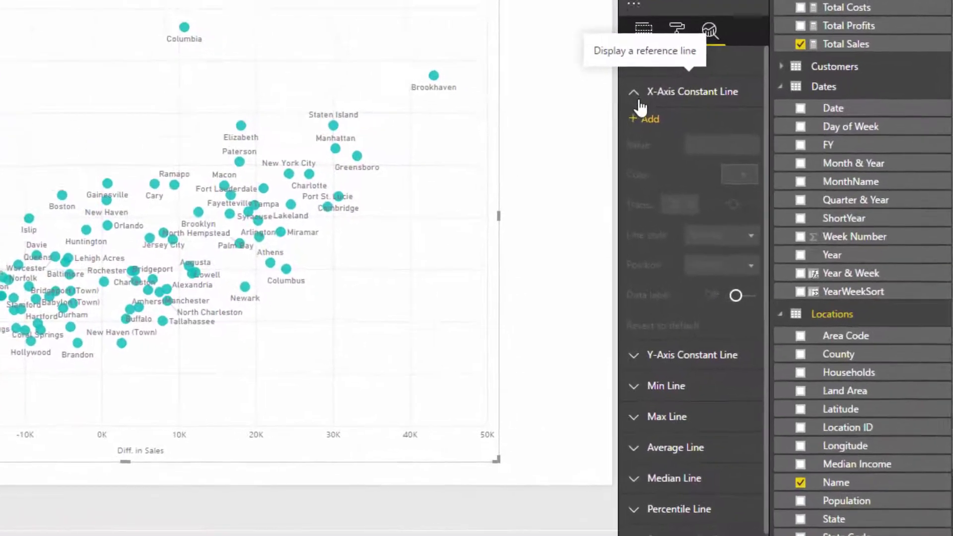
left_click(637, 106)
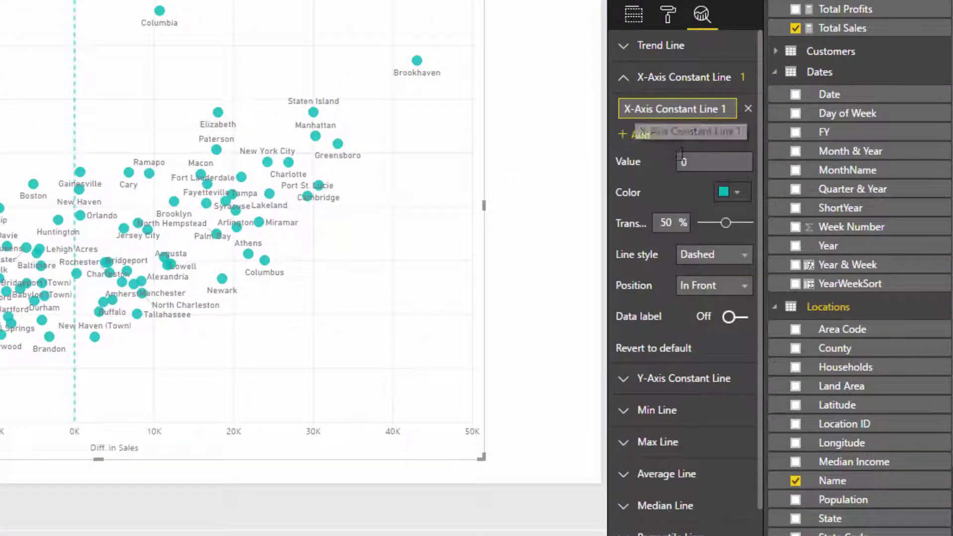
left_click(623, 77)
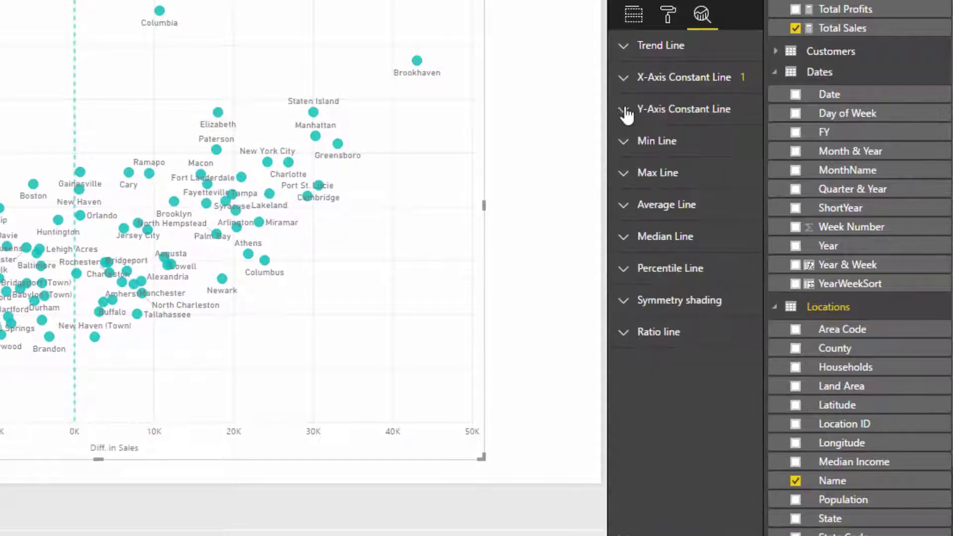
Add a Y-axis constant line to the scatter chart and set its value to 40000
left_click(626, 112)
left_click(626, 139)
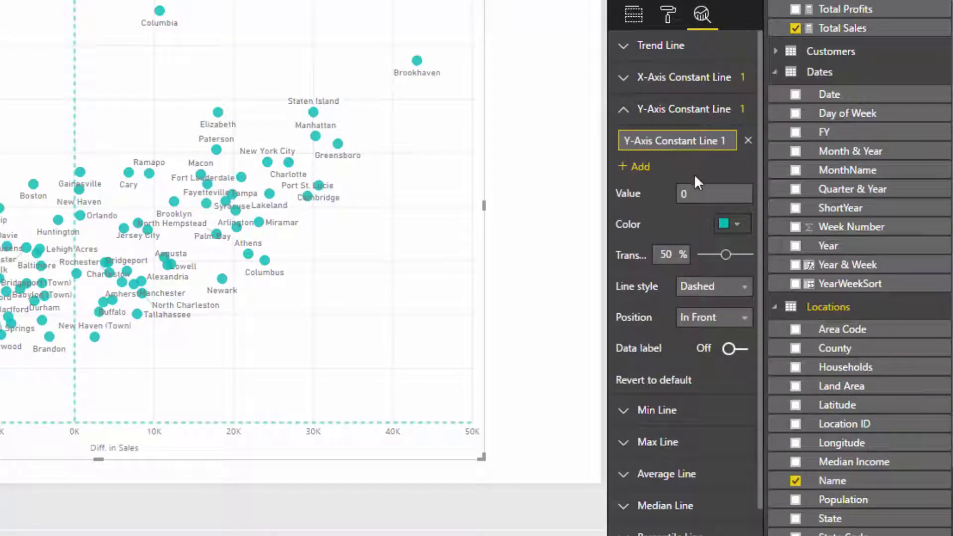
left_click(697, 193)
type("40000")
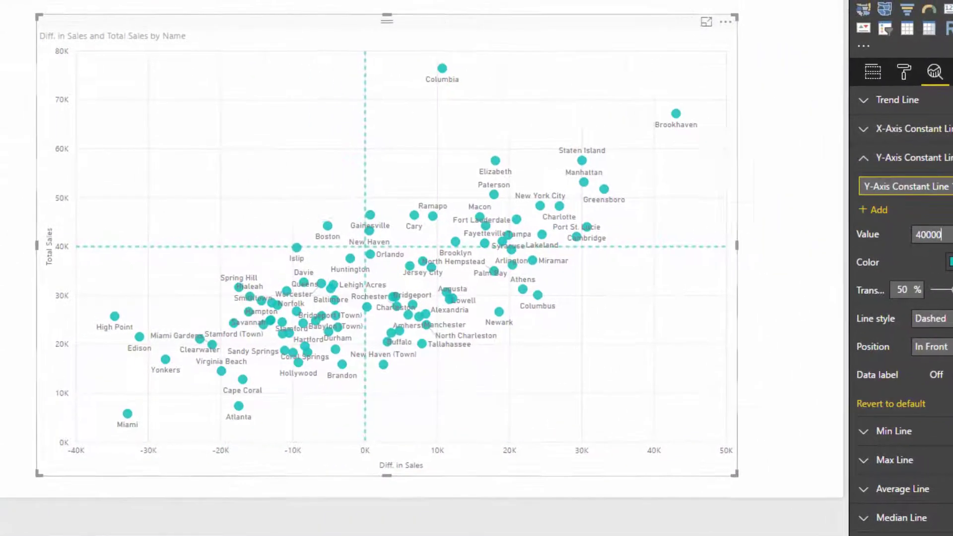
Filter by Q3 2017, Q2 2017 and earlier quarters back to Q4 2016 to compare the points across the four quadrants
left_click(35, 168)
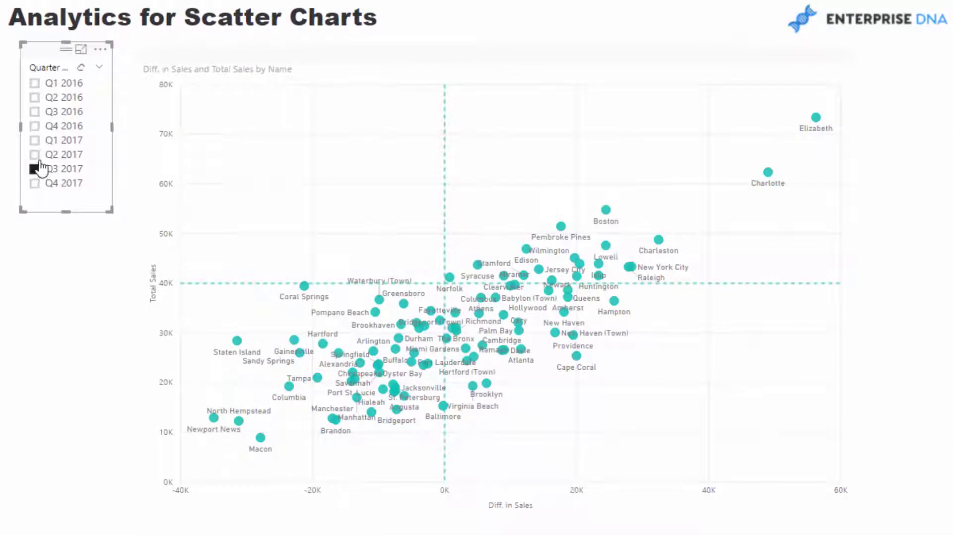
left_click(35, 155)
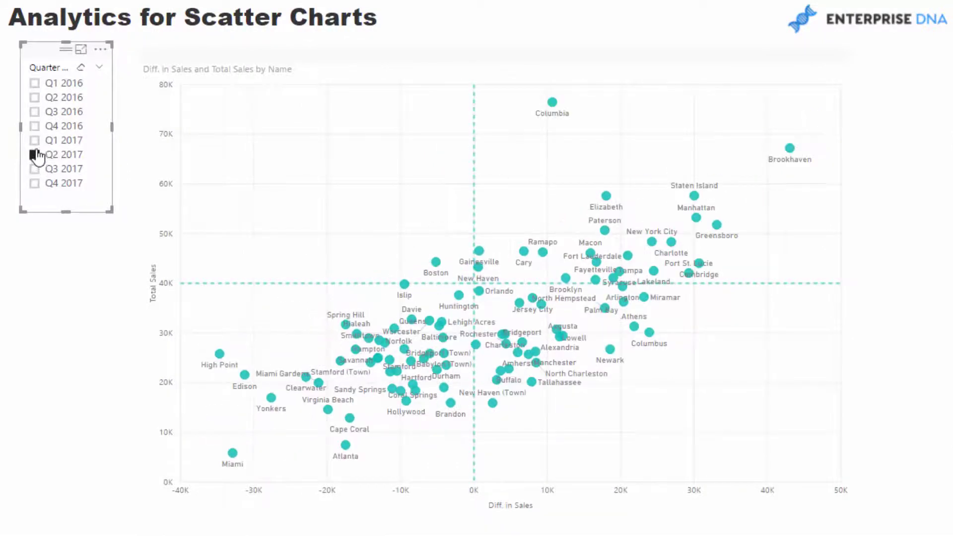
left_click(34, 141)
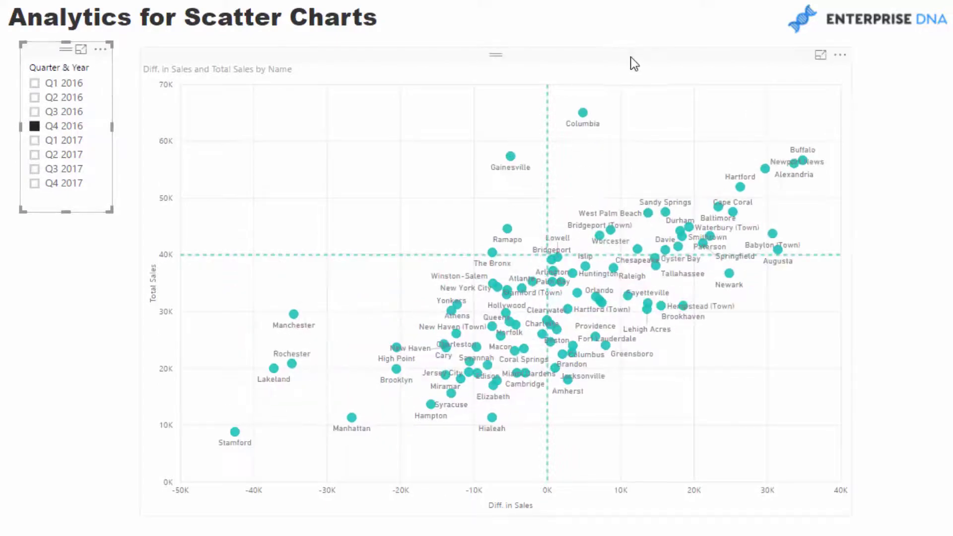
Set the scatter chart's Y-axis constant line to 30000 and its X-axis constant line to -20000
left_click(633, 60)
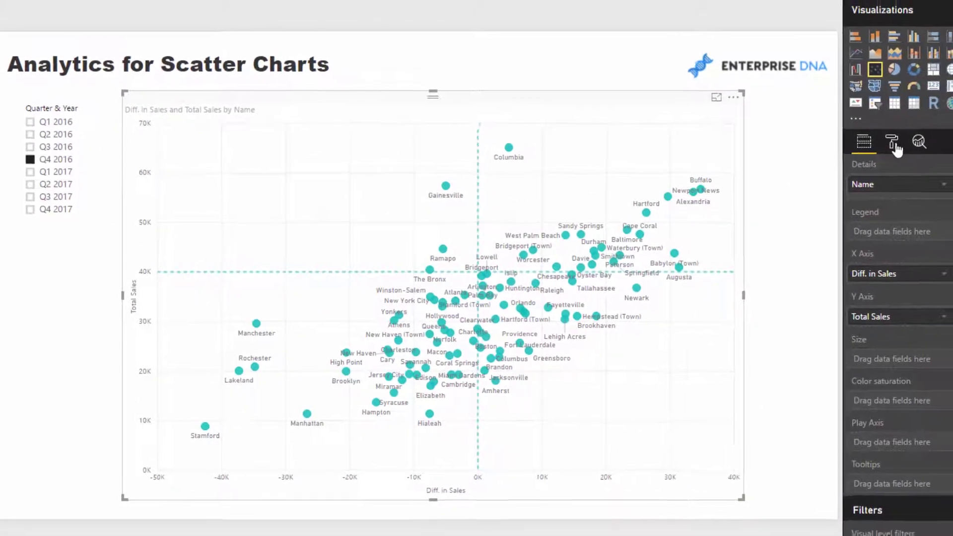
left_click(910, 145)
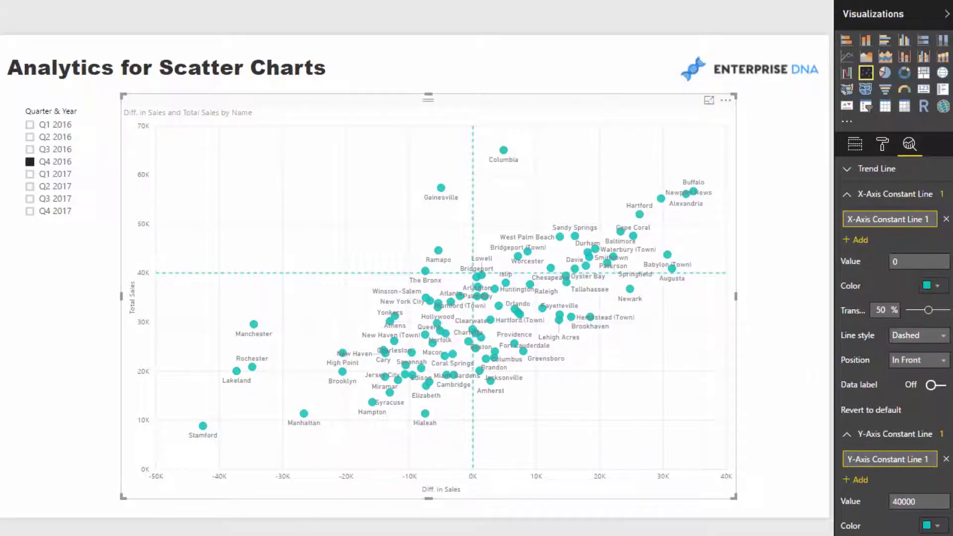
left_click(921, 502)
type("30000")
double_click(908, 261)
type("-20000")
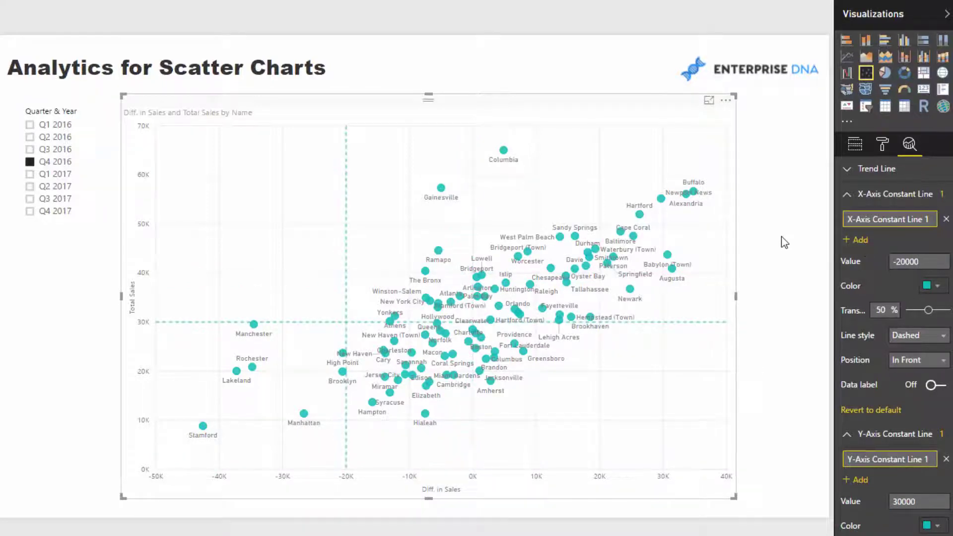
Try a second X-axis constant line on the scatter chart and remove it again
left_click(860, 241)
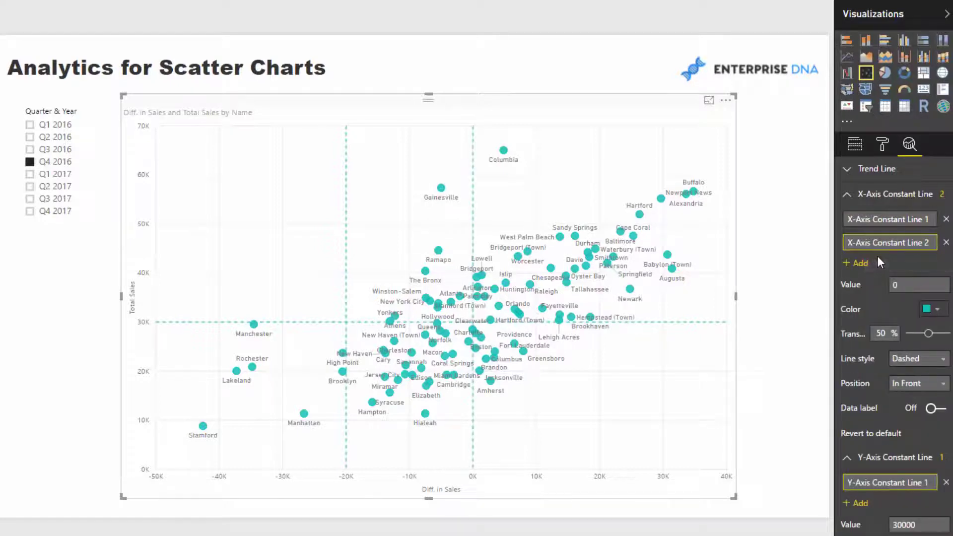
left_click(946, 242)
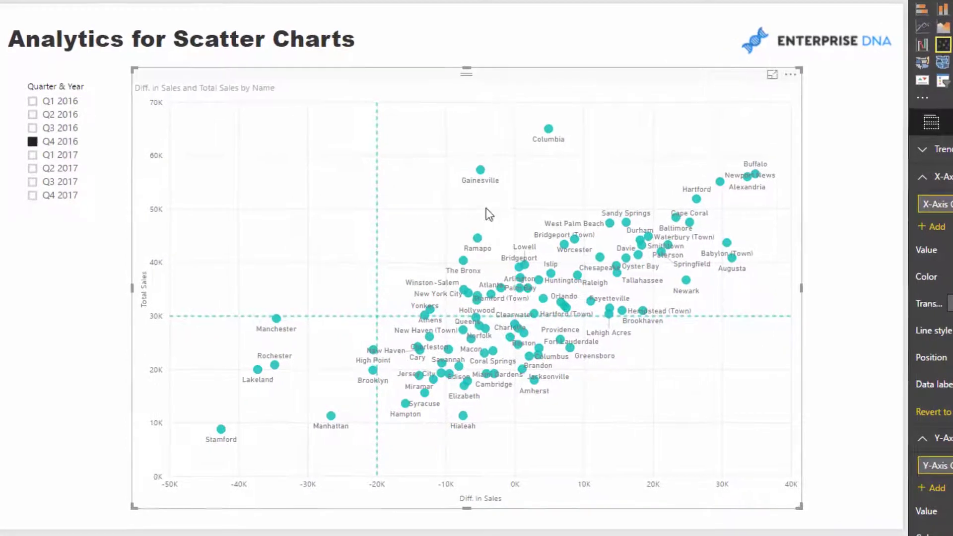
Shift the scatter chart slightly away from the slicer and view the details of the Stamford point
left_click_drag(589, 46, 611, 51)
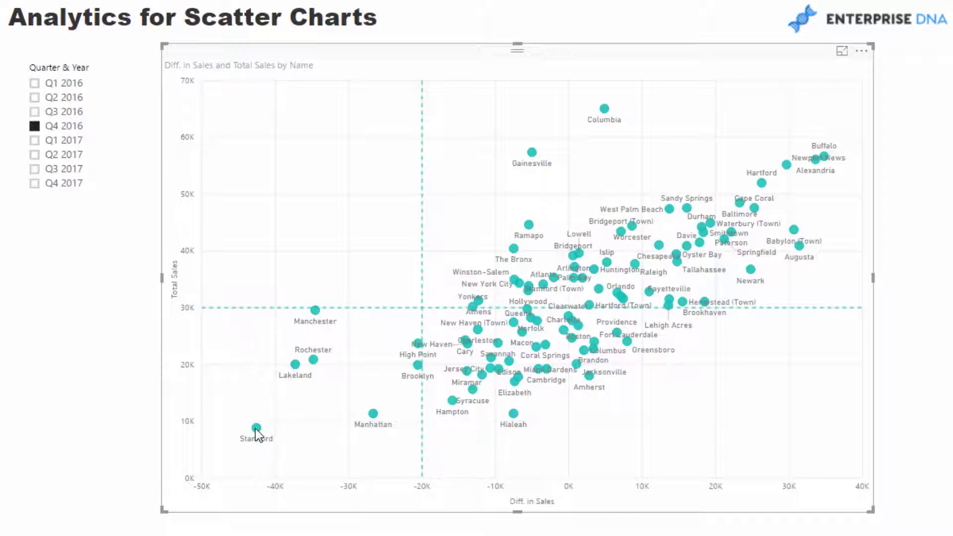
mouse_move(256, 427)
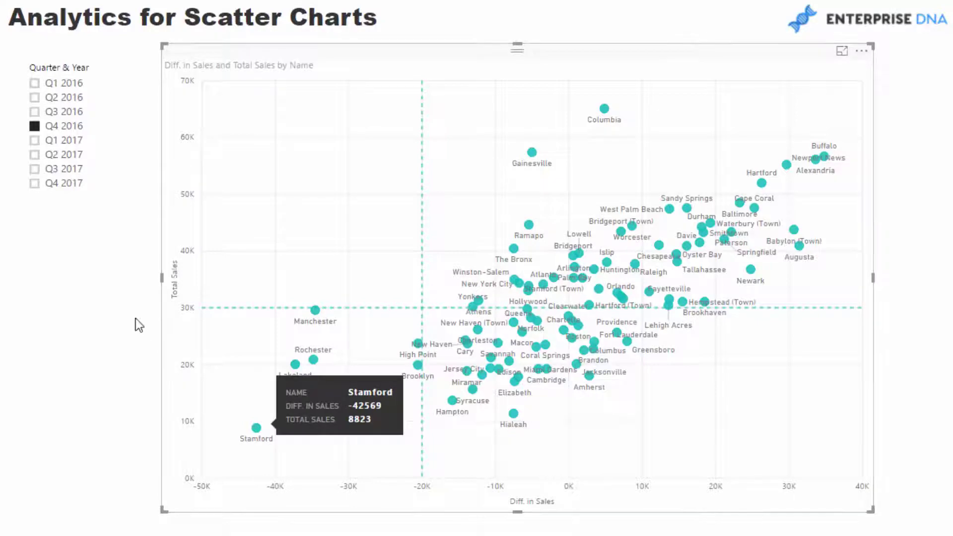
Filter the scatter chart by Q1 2017, Q2 2017 and Q1 2017 again to compare where the points fall
left_click(35, 140)
left_click(34, 154)
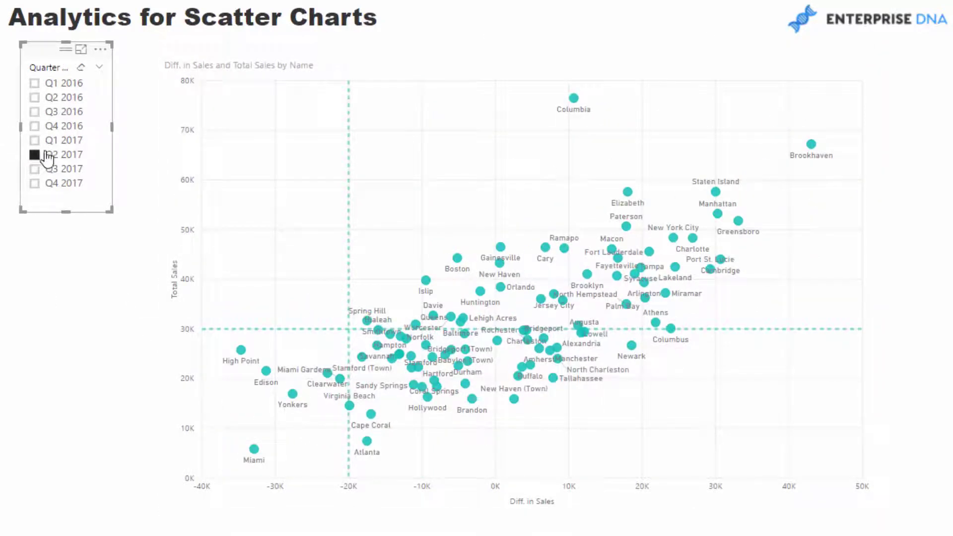
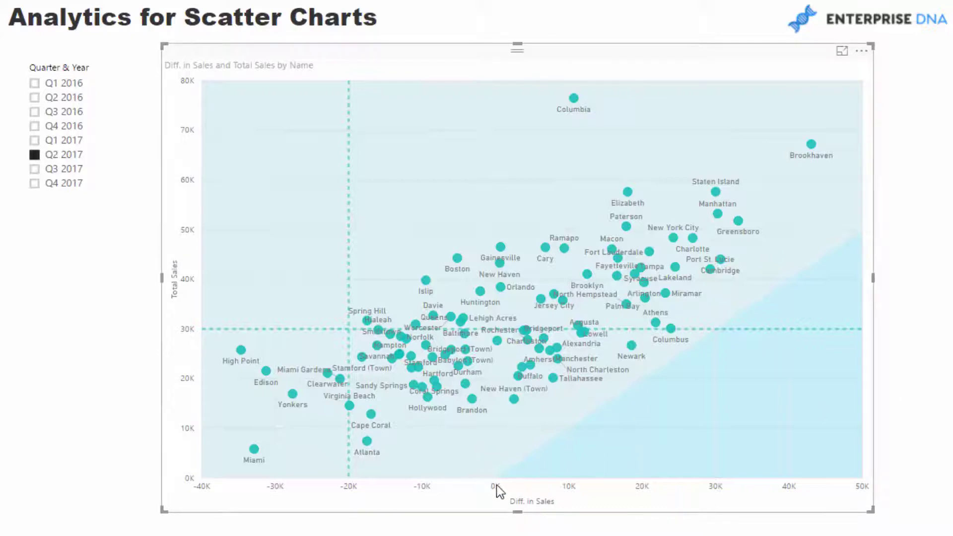
left_click(44, 141)
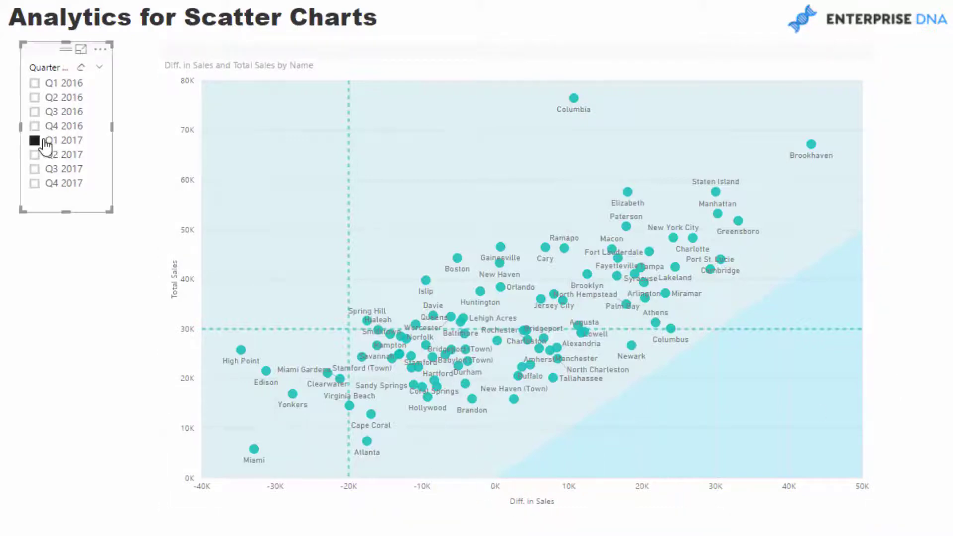
Filter the scatter chart by Q4 2016 and remove its symmetry shading
left_click(46, 129)
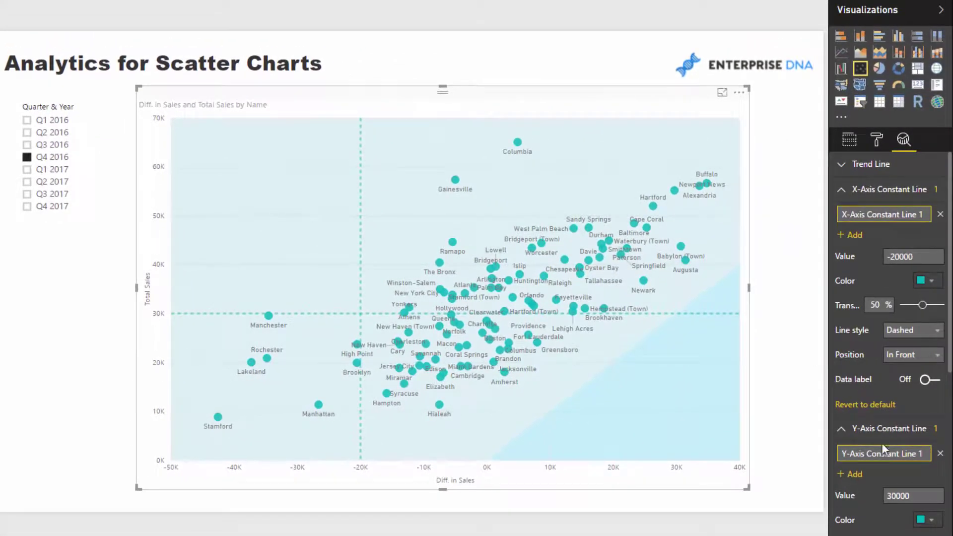
left_click(853, 429)
left_click(851, 199)
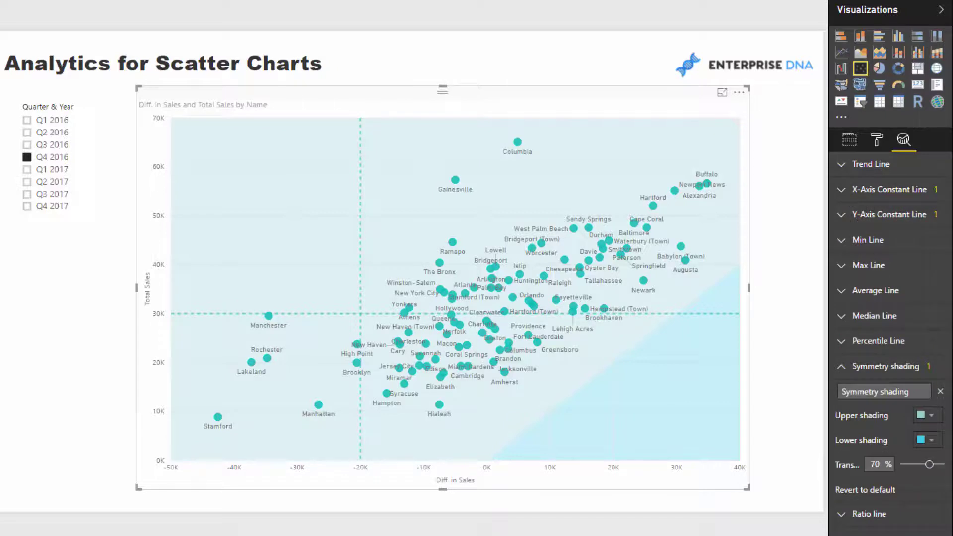
left_click(940, 392)
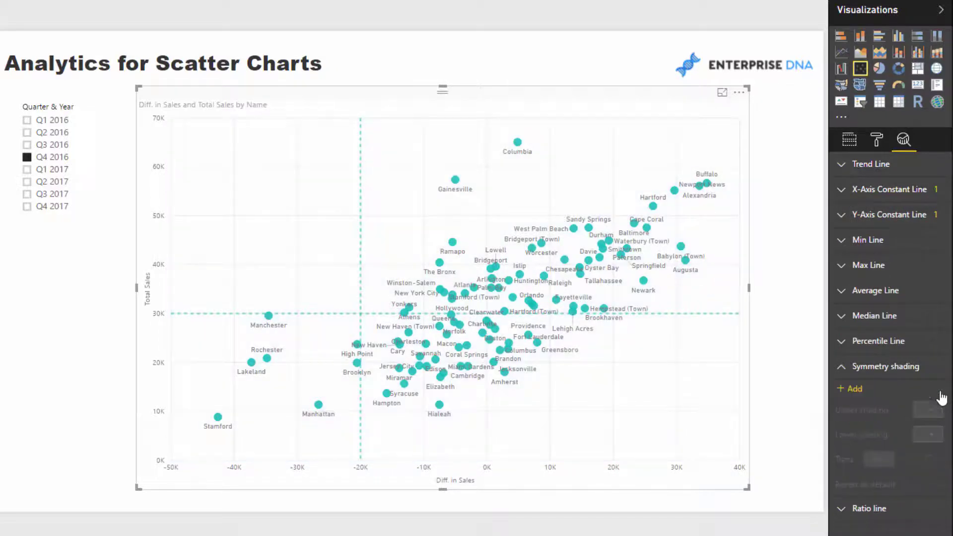
View the scatter chart's ratio line options, then collapse the ratio line and symmetry shading settings
left_click(847, 511)
scroll(851, 497, "down", 2)
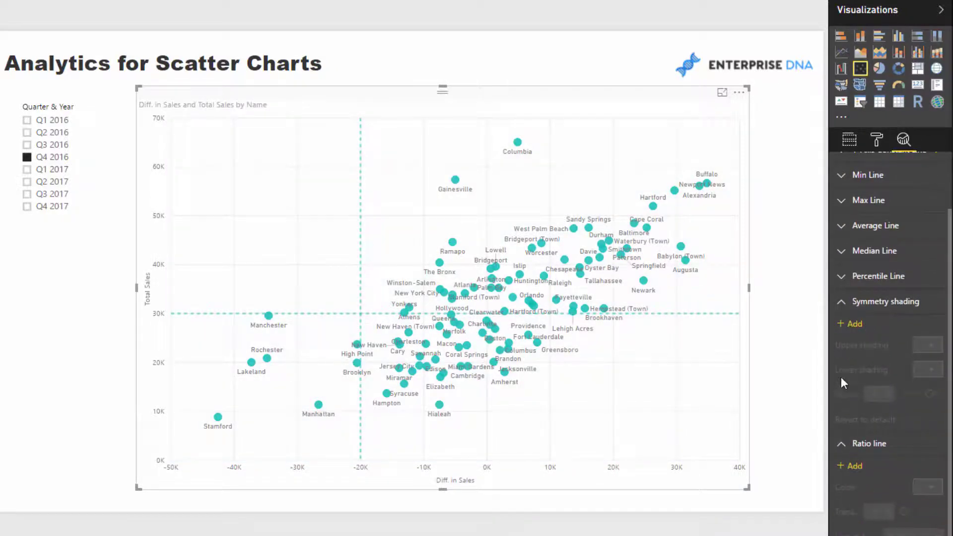
left_click(842, 445)
left_click(843, 368)
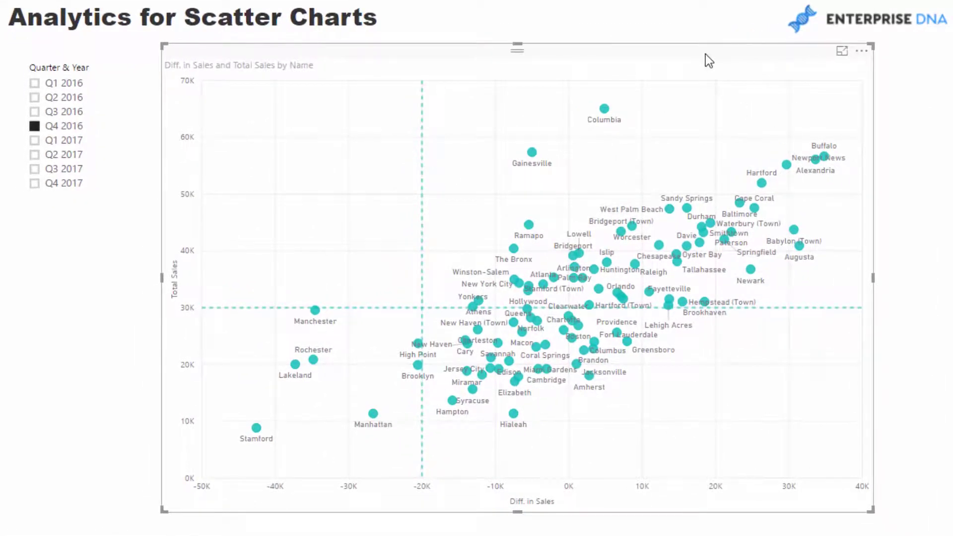
Shift the scatter chart slightly closer to the quarter slicer and deselect it
left_click_drag(710, 52, 701, 57)
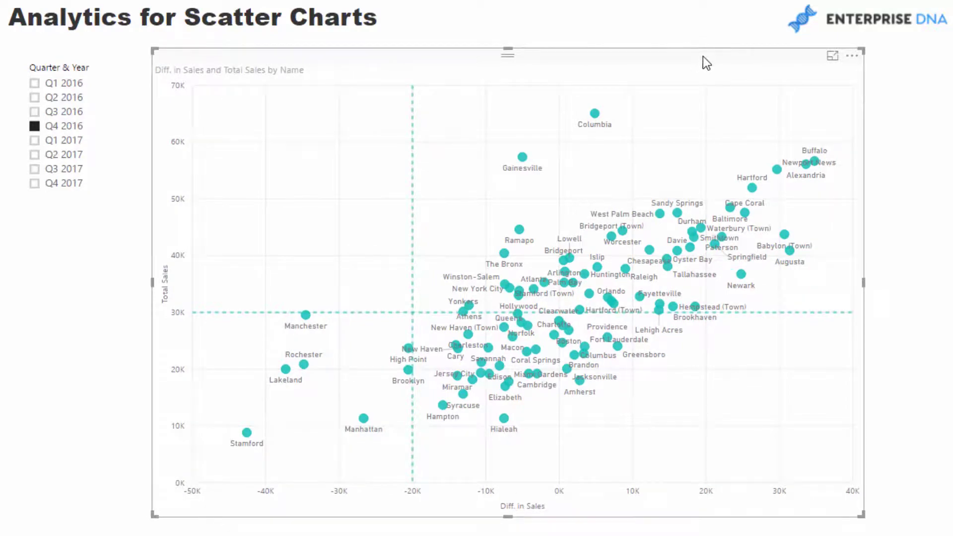
left_click_drag(703, 56, 691, 58)
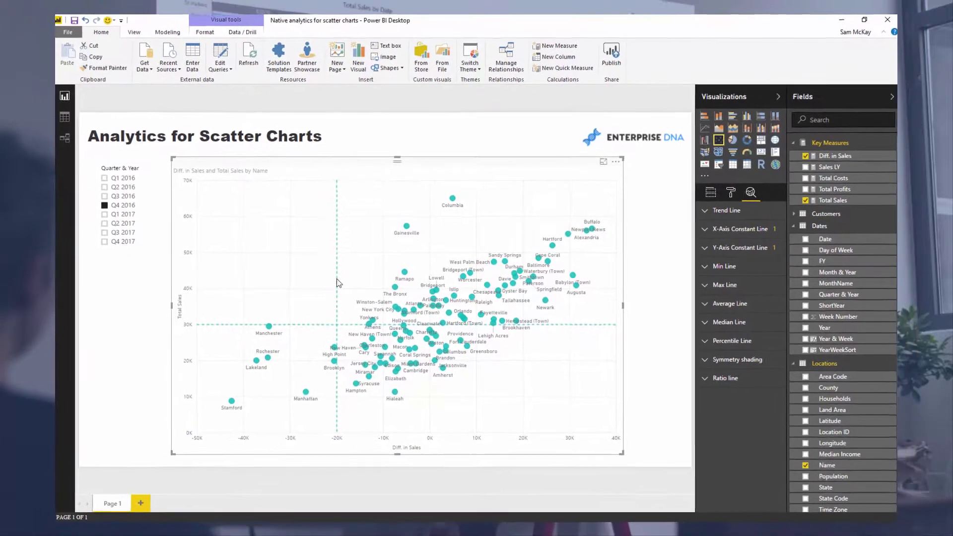
left_click(151, 278)
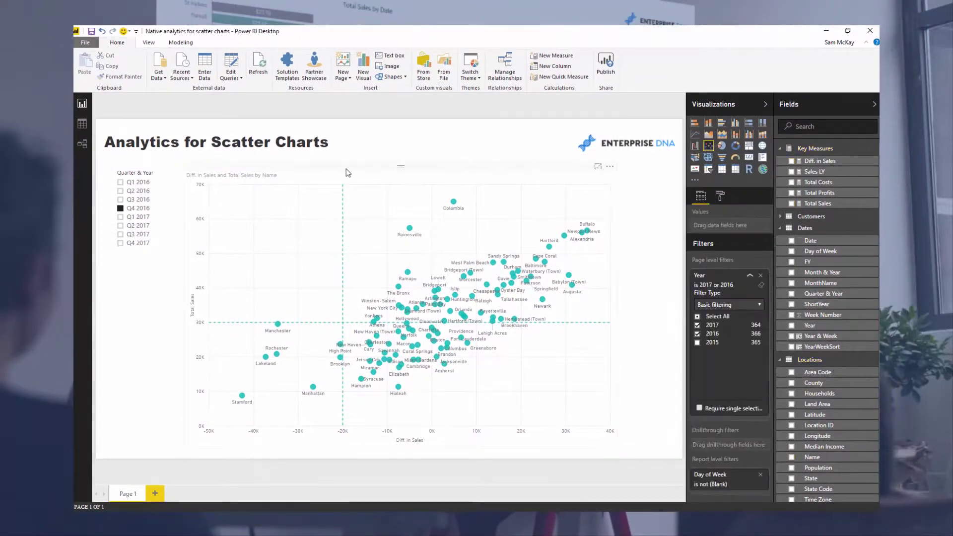